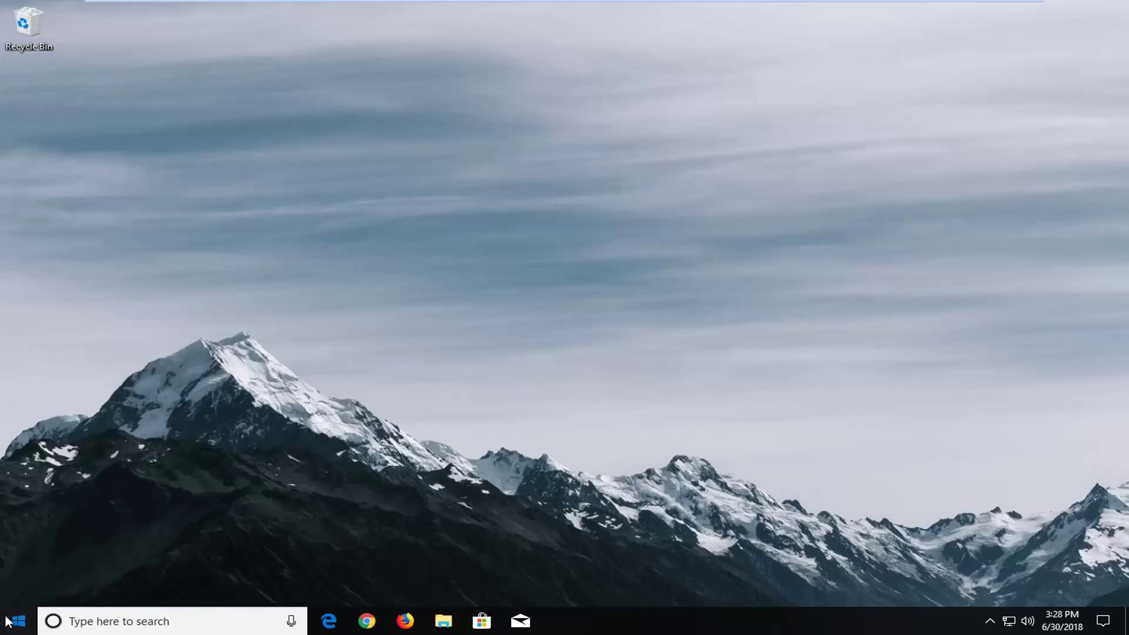
- Open the Sound control panel dialog and move it towards the middle of the desktop
left_click(8, 622)
type("sound")
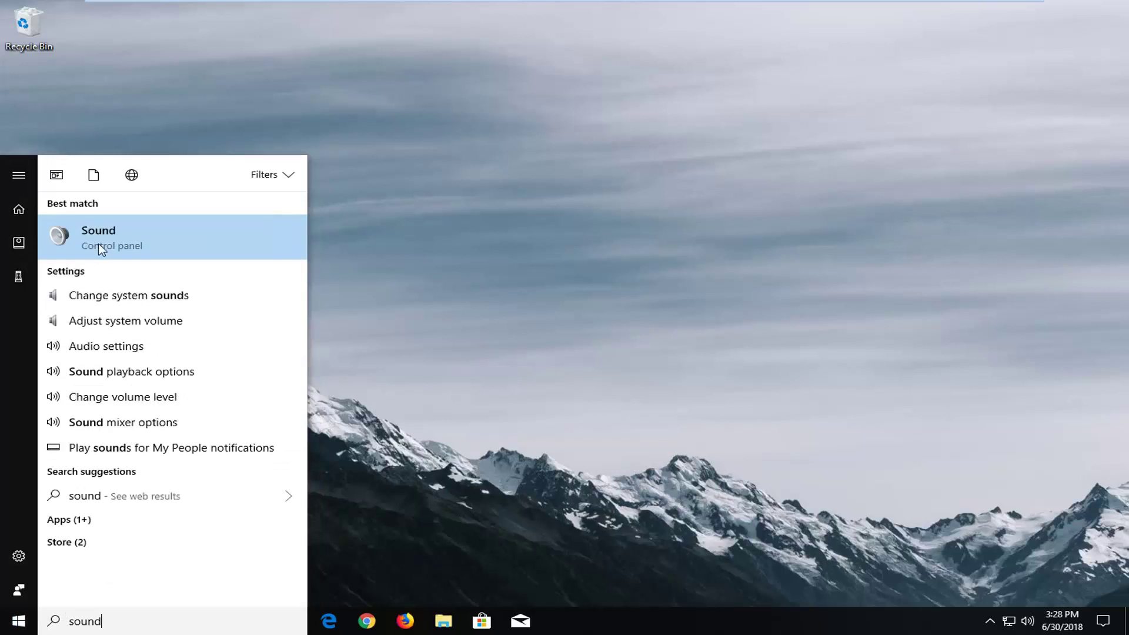
left_click(97, 244)
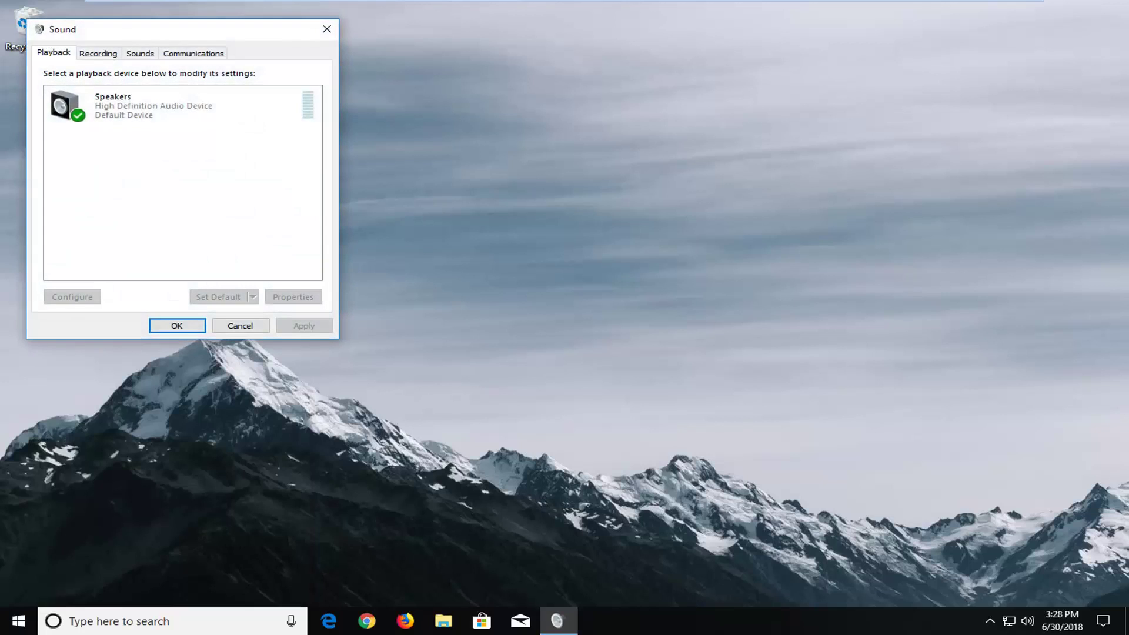
left_click_drag(162, 30, 407, 102)
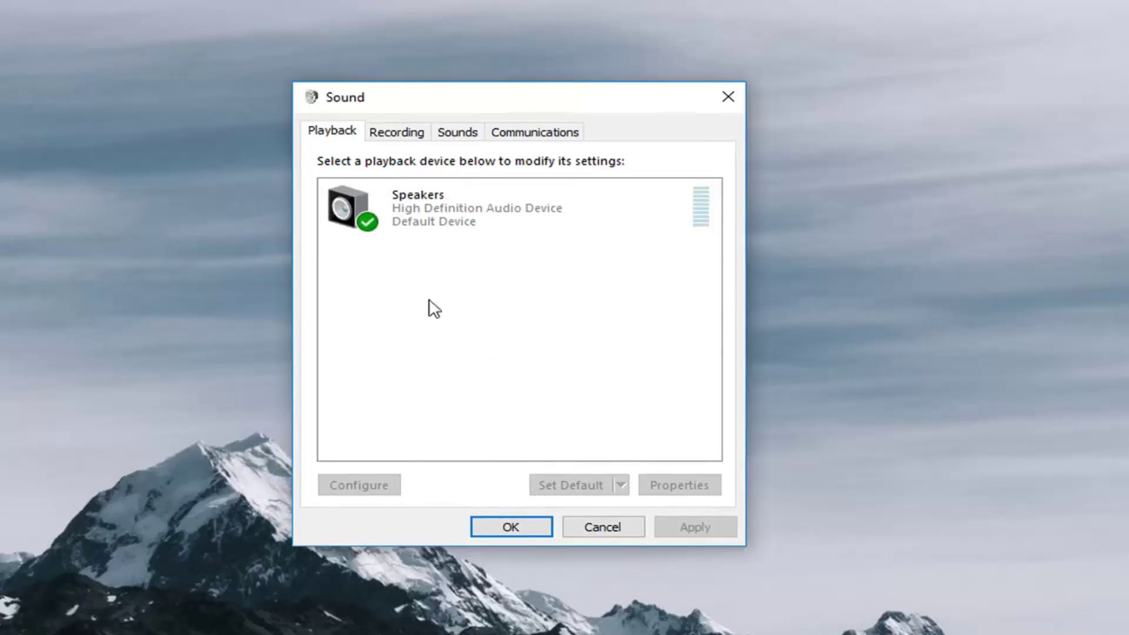
- Check whether Show Disabled Devices and Show Disconnected Devices are enabled for the playback device list
right_click(444, 262)
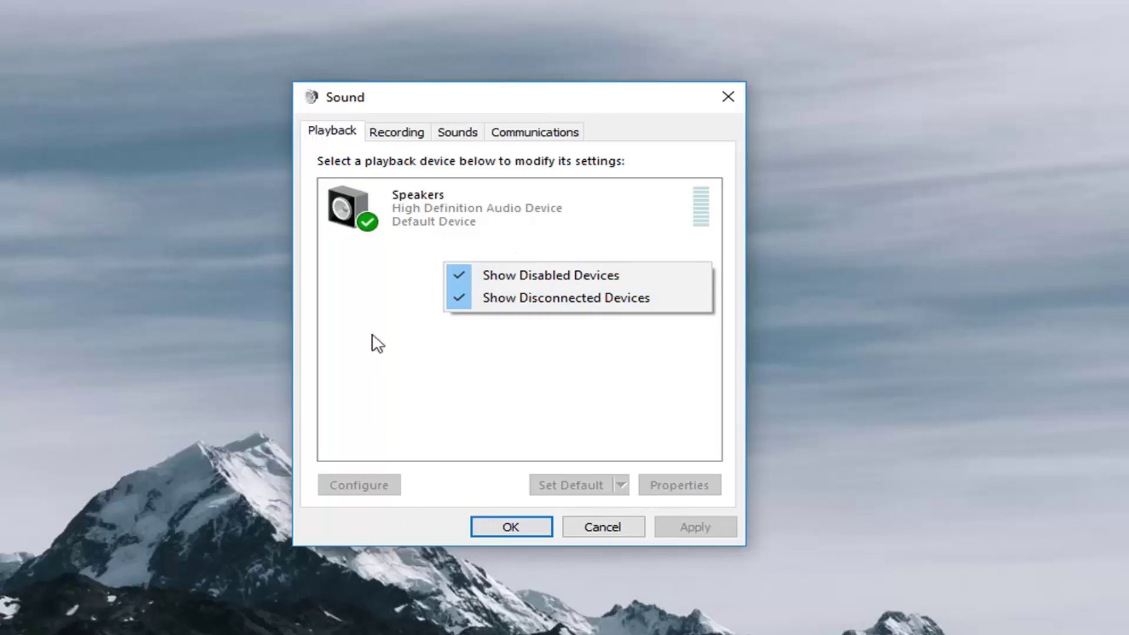
left_click(423, 197)
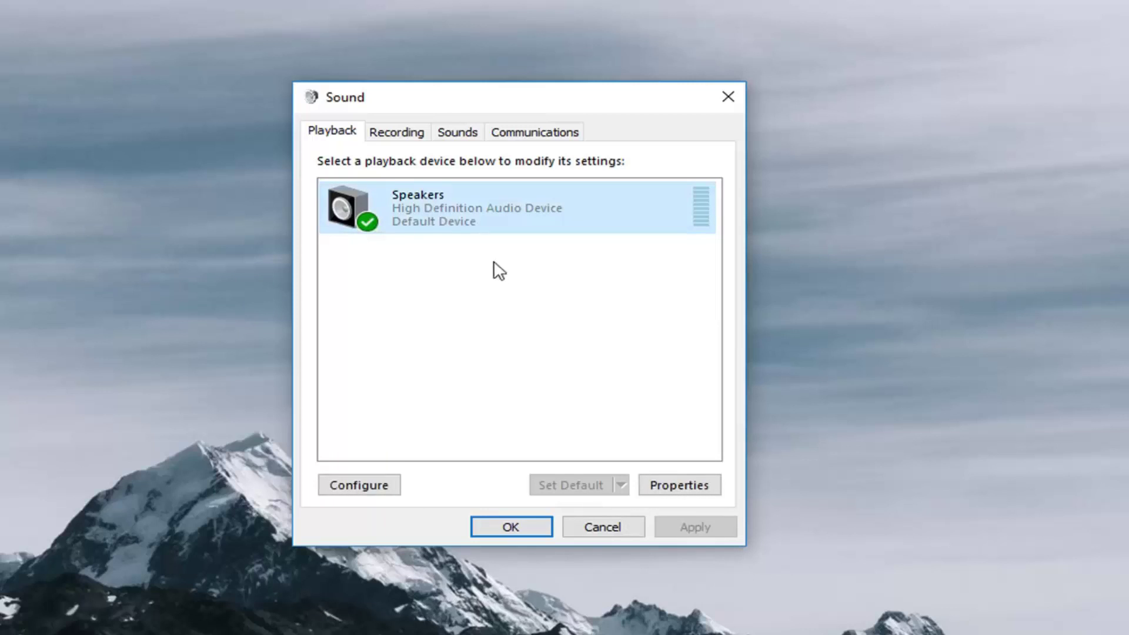
left_click(460, 272)
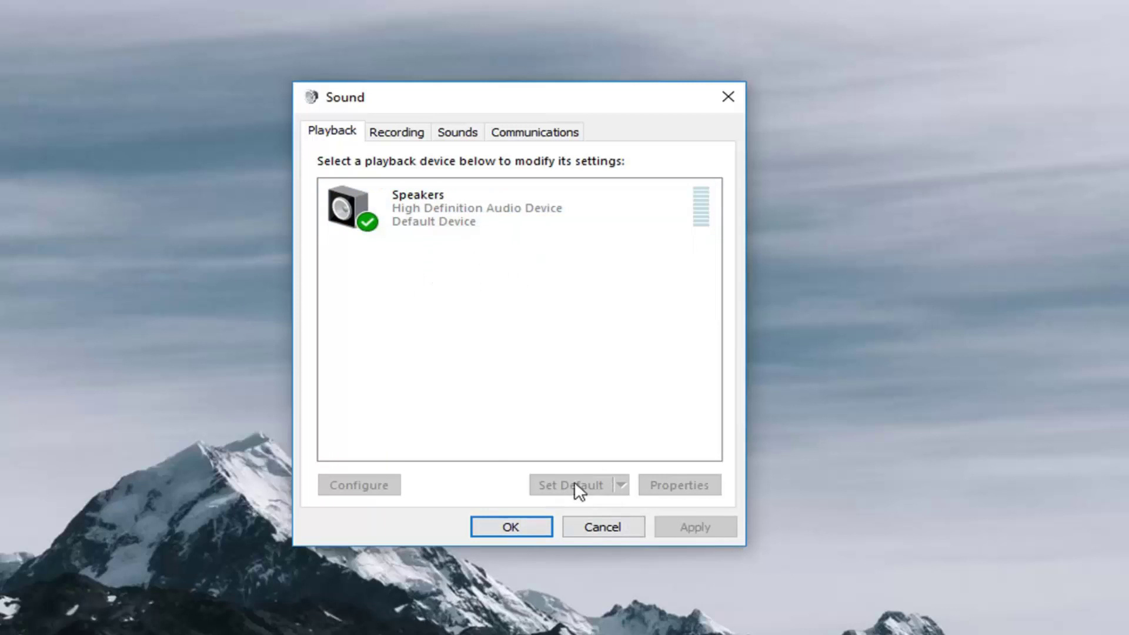
left_click(421, 207)
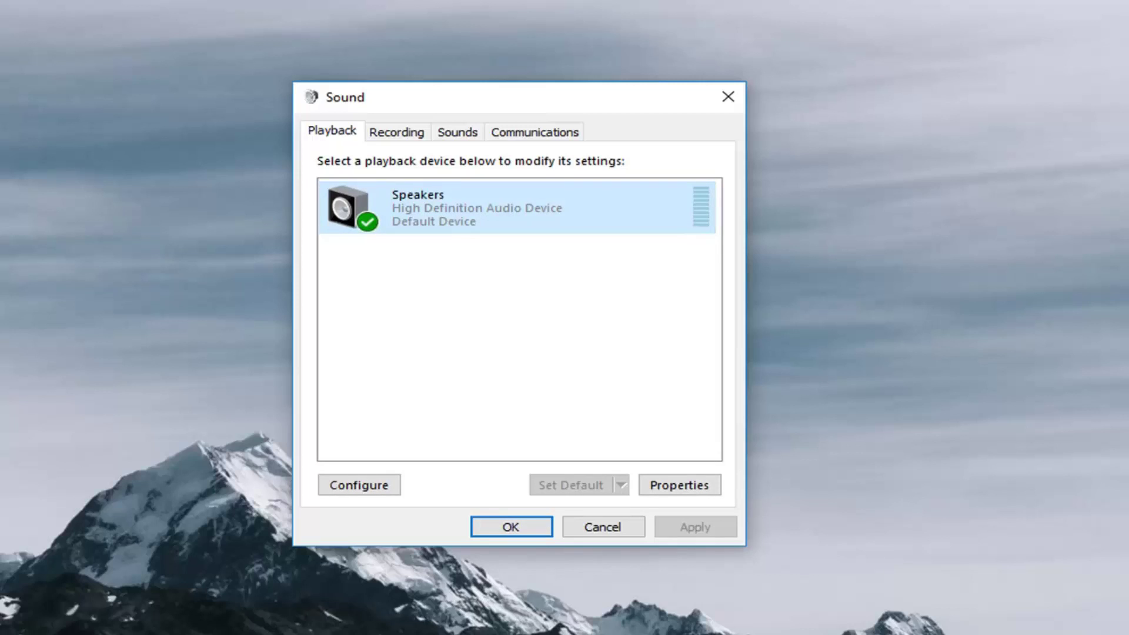
right_click(466, 266)
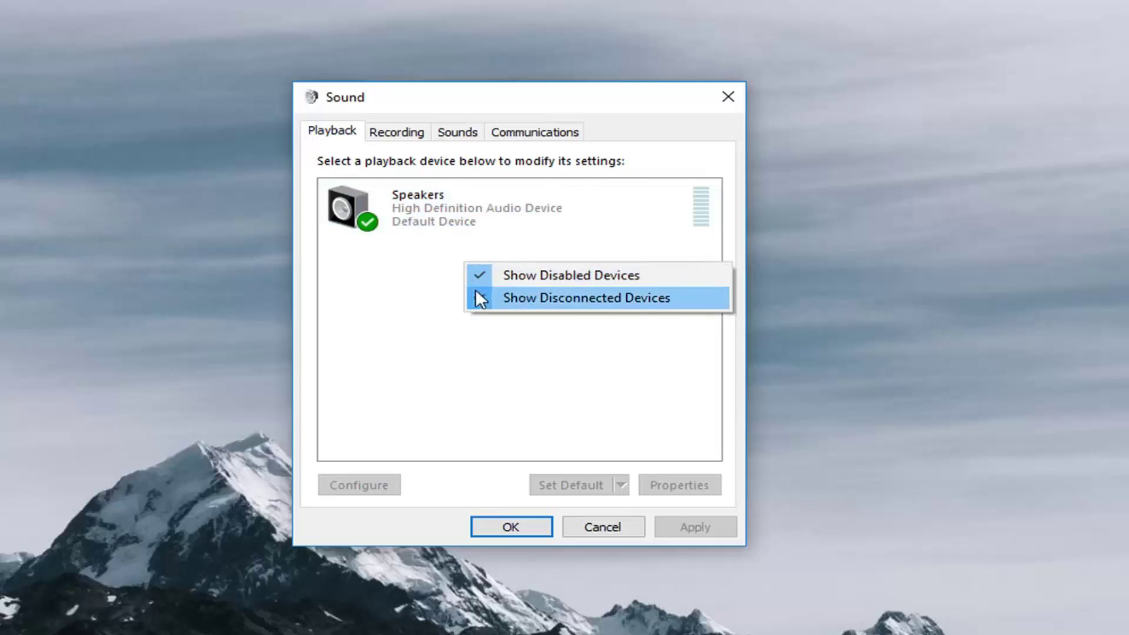
left_click(387, 348)
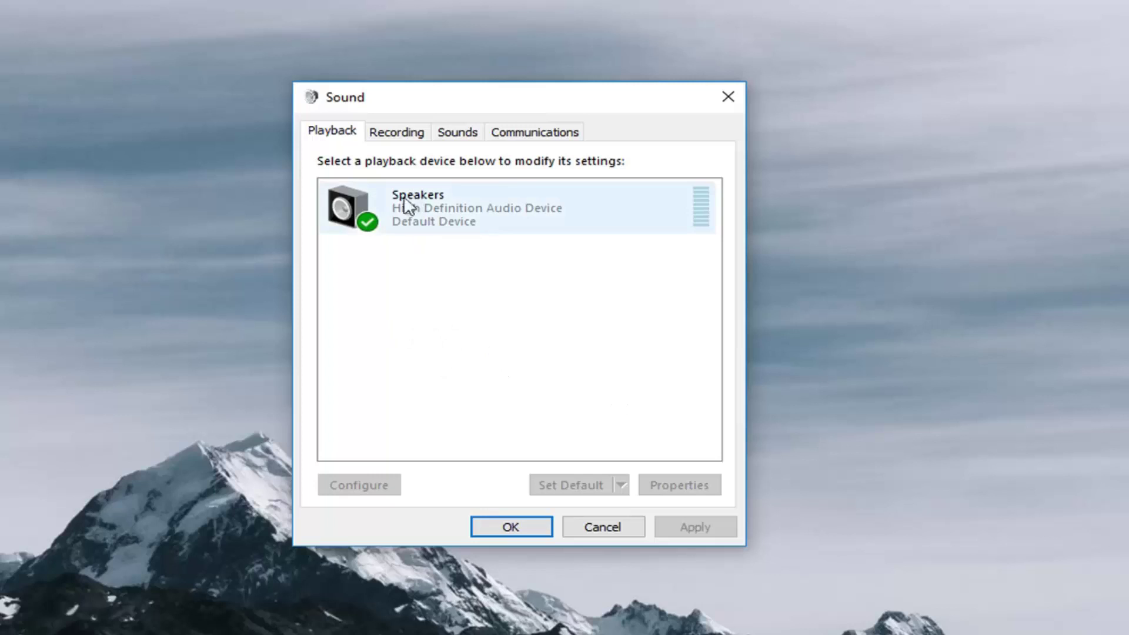
- Inspect the options available for the Speakers playback device and close the Sound dialog
right_click(443, 200)
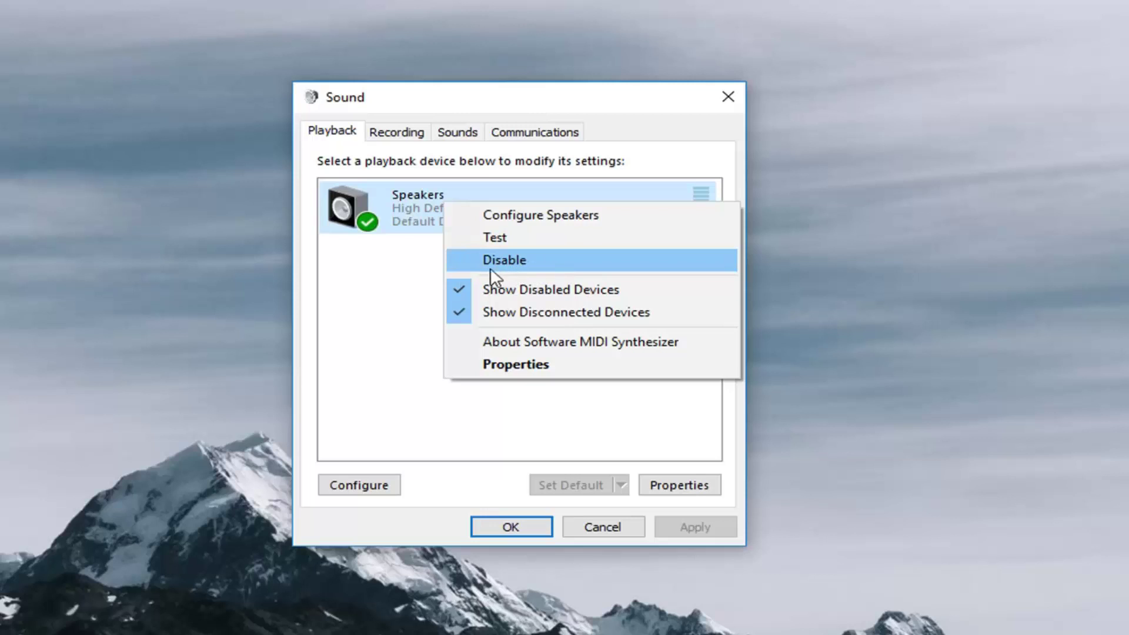
left_click(396, 315)
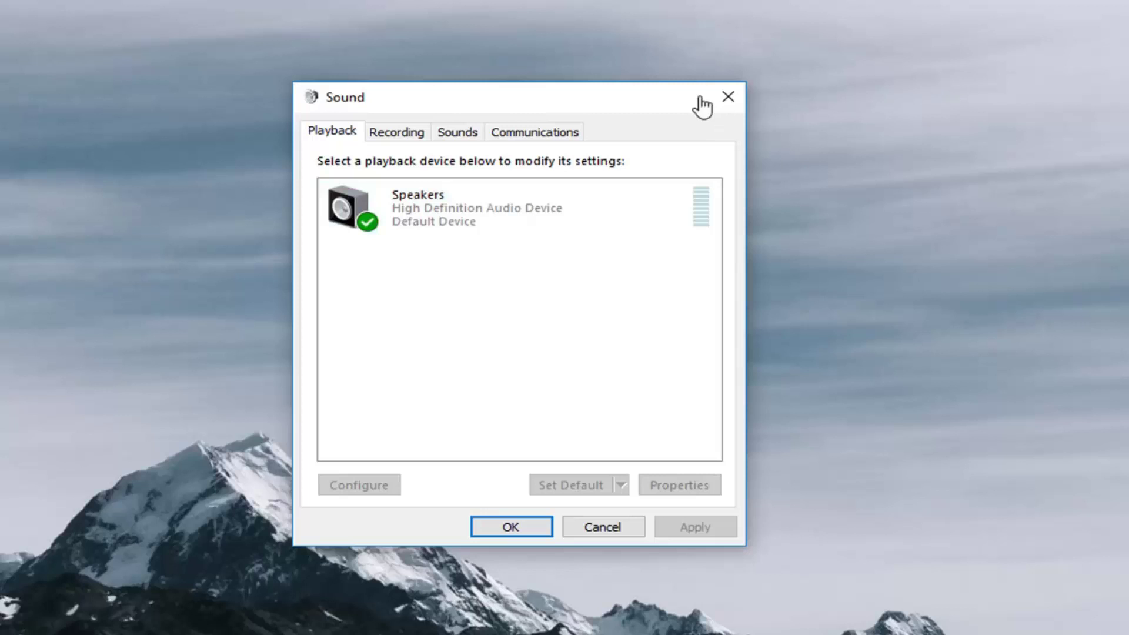
left_click(731, 98)
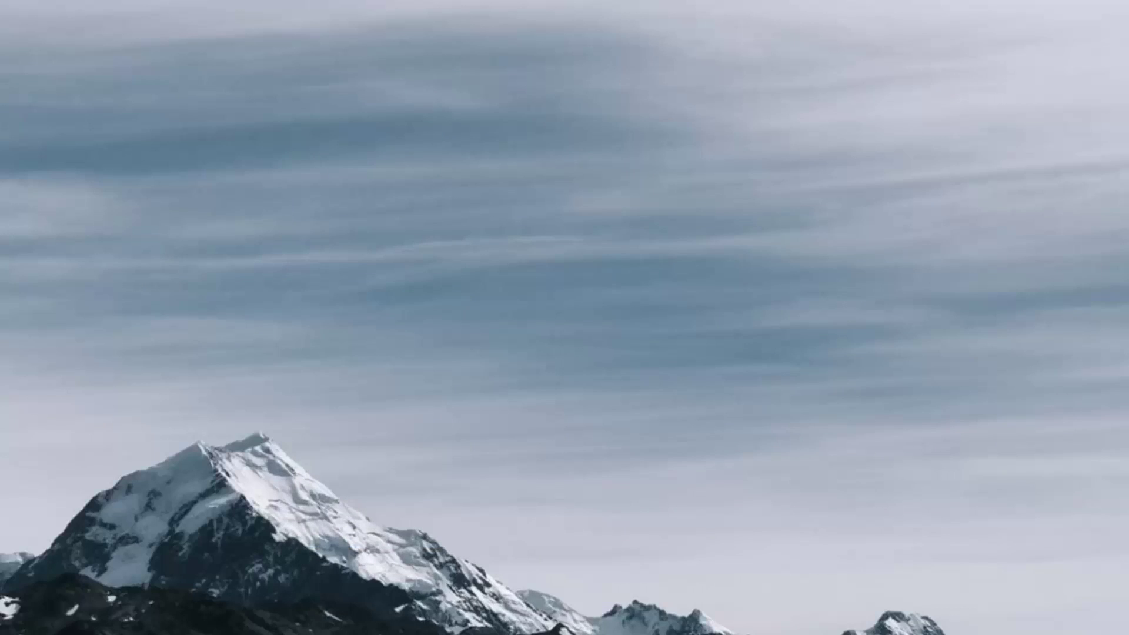
- Search for Device Manager, open it and move its window towards the middle of the desktop
left_click(18, 621)
type("d")
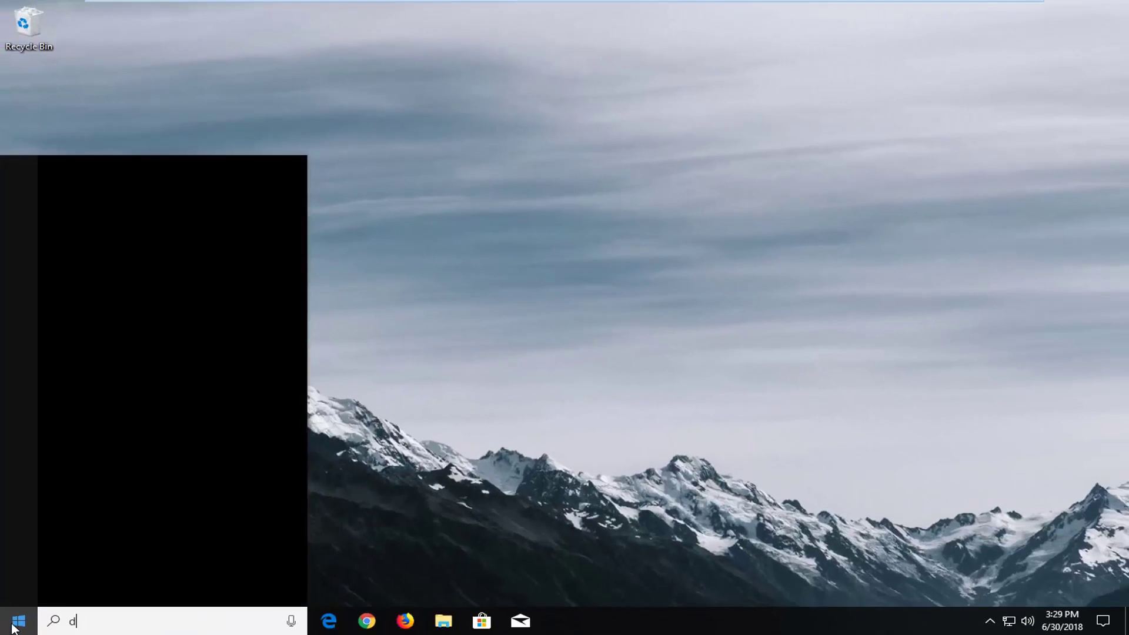
type("evice manager")
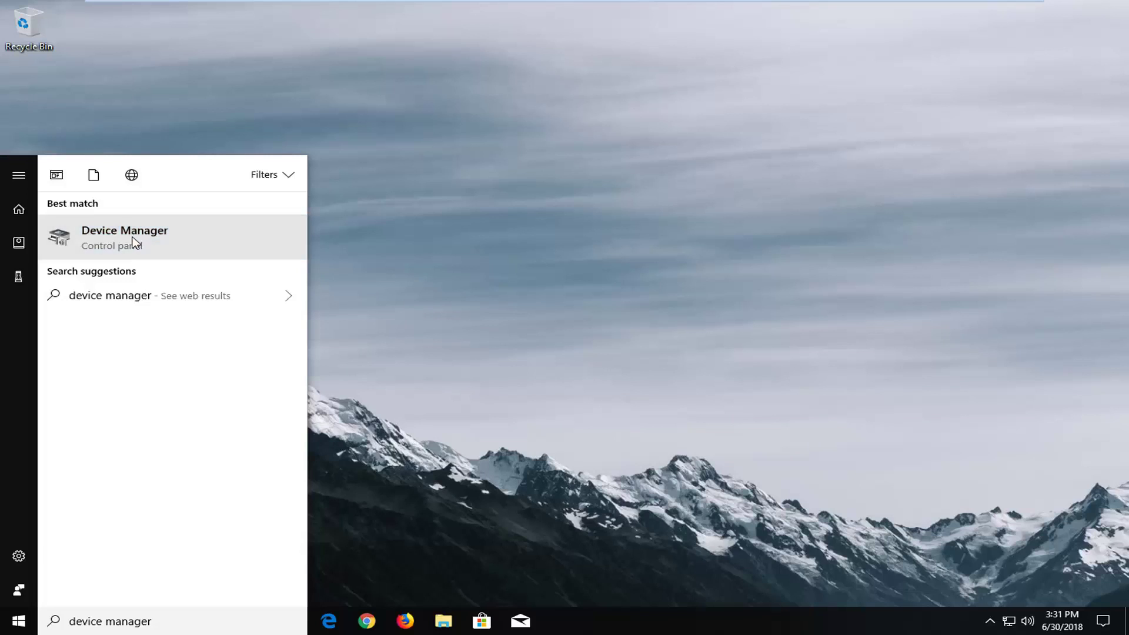
left_click(140, 245)
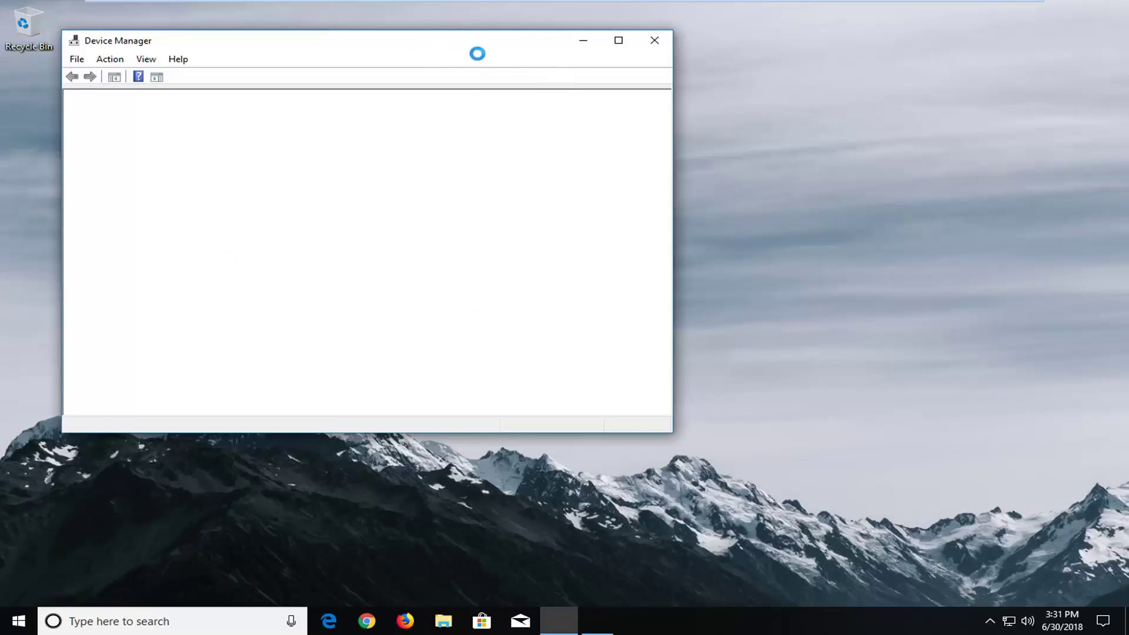
left_click_drag(448, 46, 600, 104)
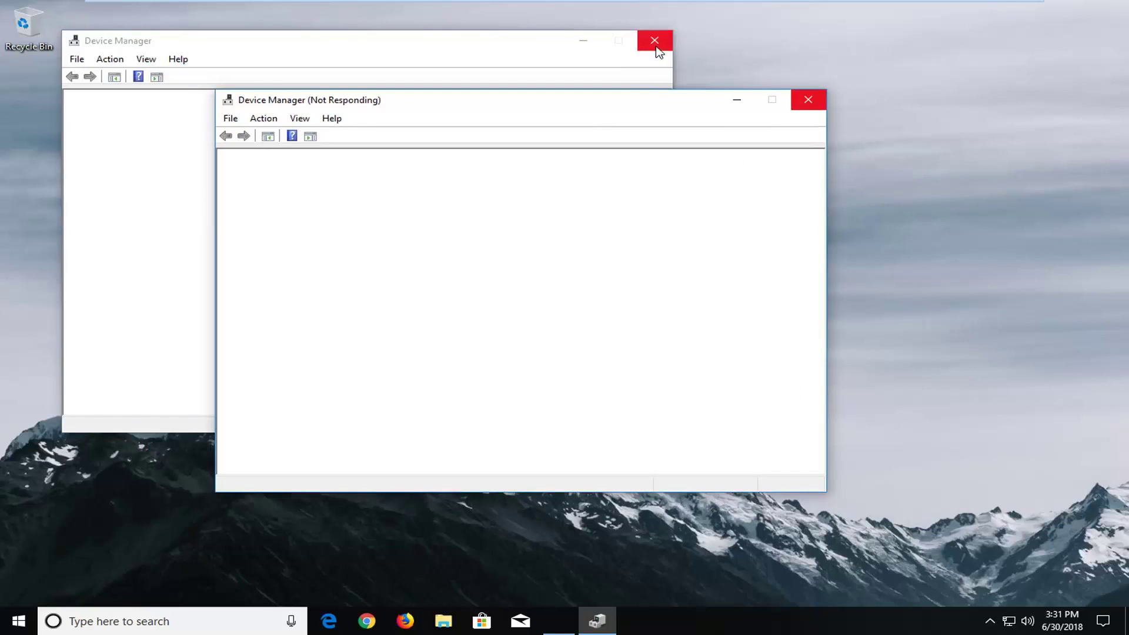
left_click_drag(385, 46, 563, 104)
left_click(511, 342)
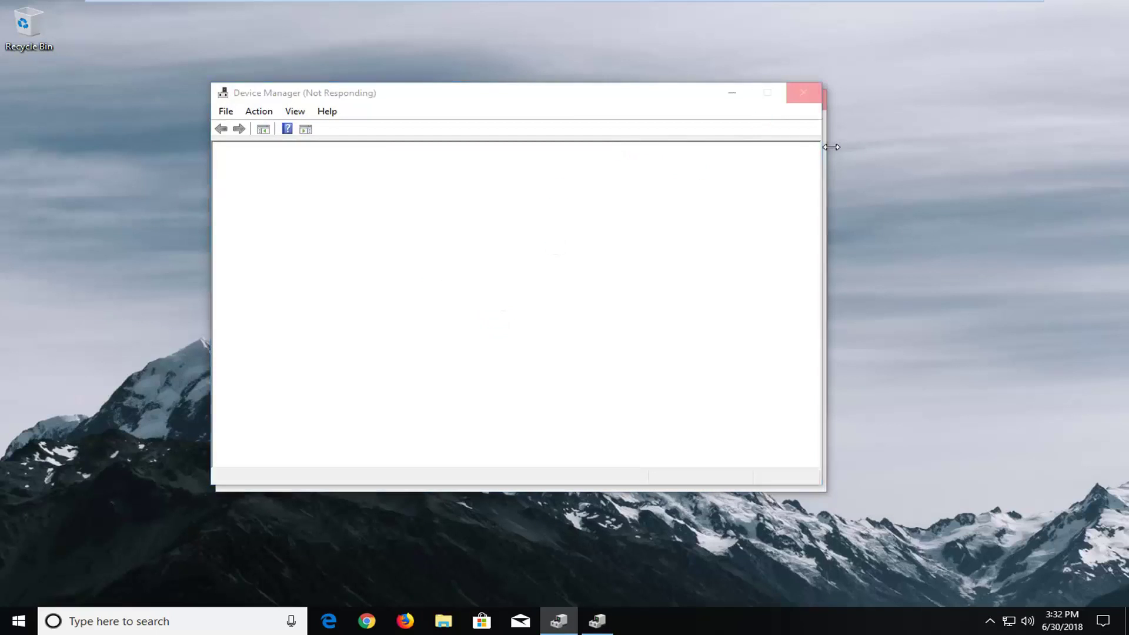
left_click(465, 321)
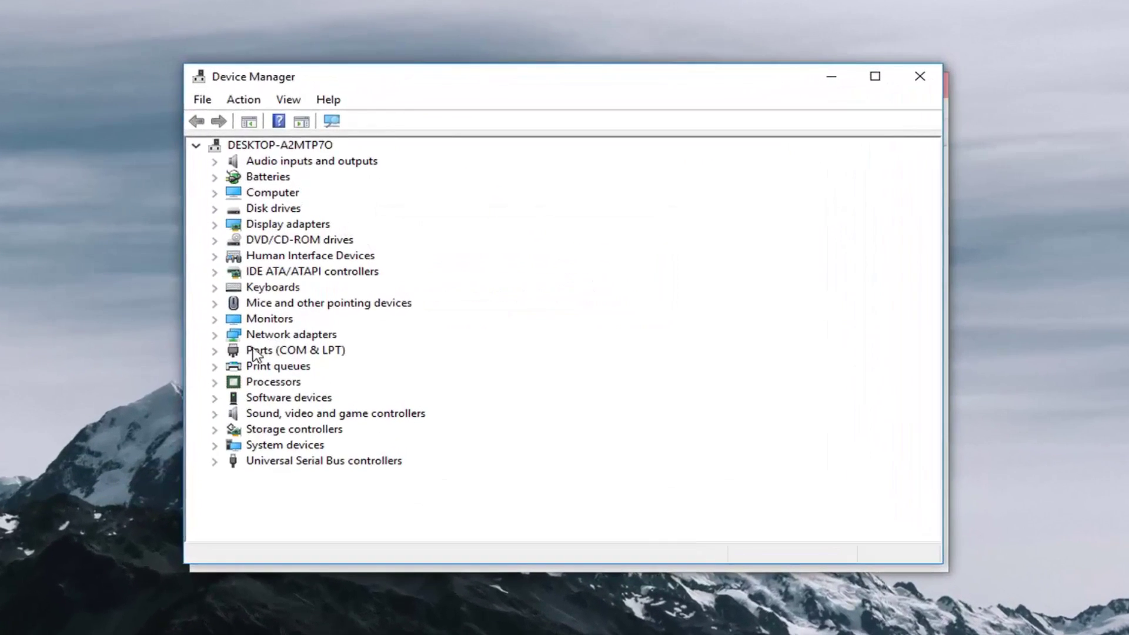
- Expand Sound, video and game controllers, inspect the options for High Definition Audio Device and minimize Device Manager
left_click(272, 415)
left_click(215, 415)
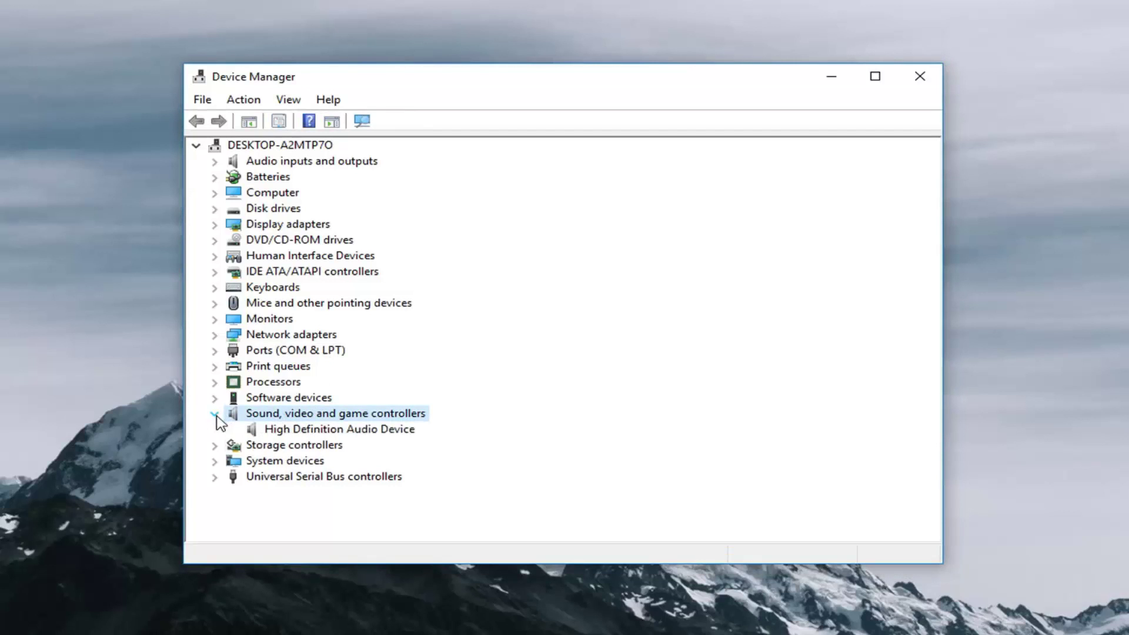
left_click(347, 433)
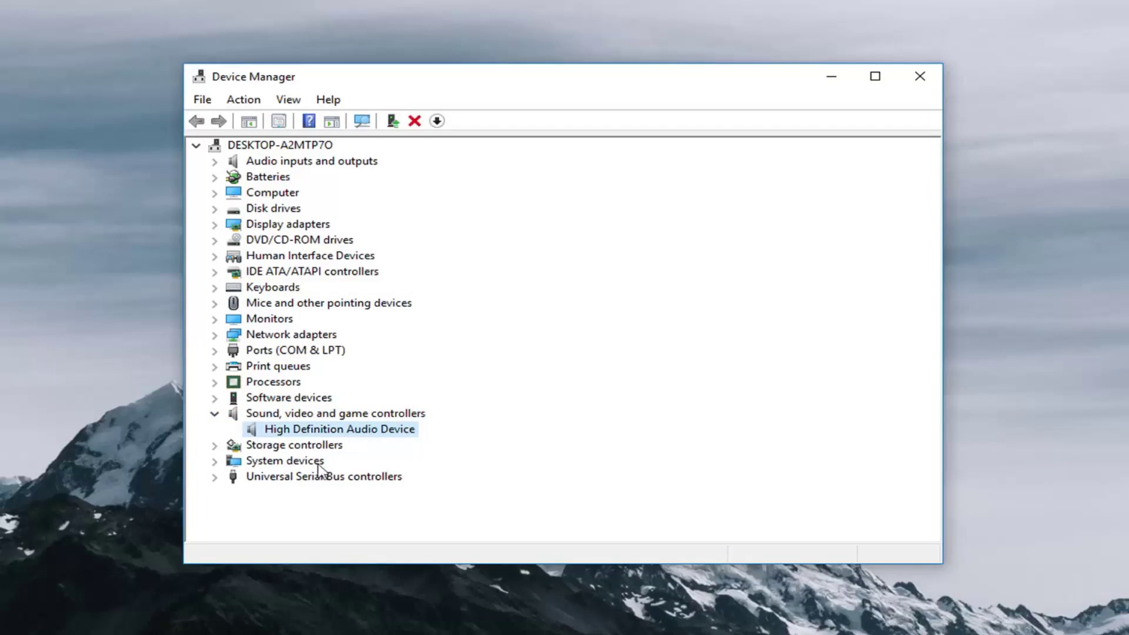
right_click(327, 431)
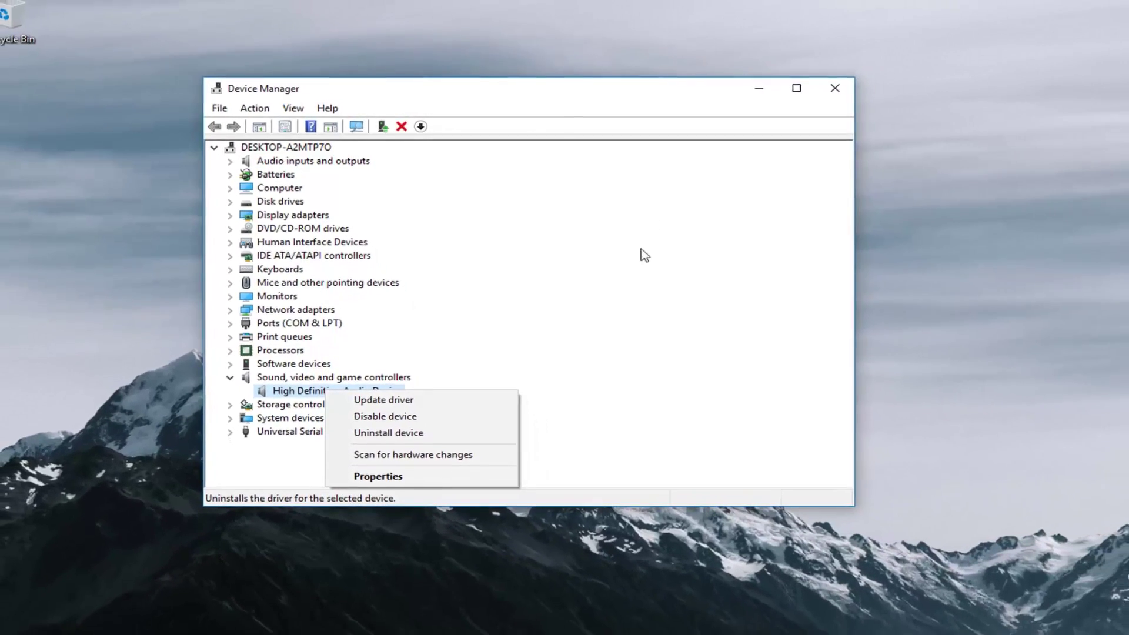
left_click(758, 89)
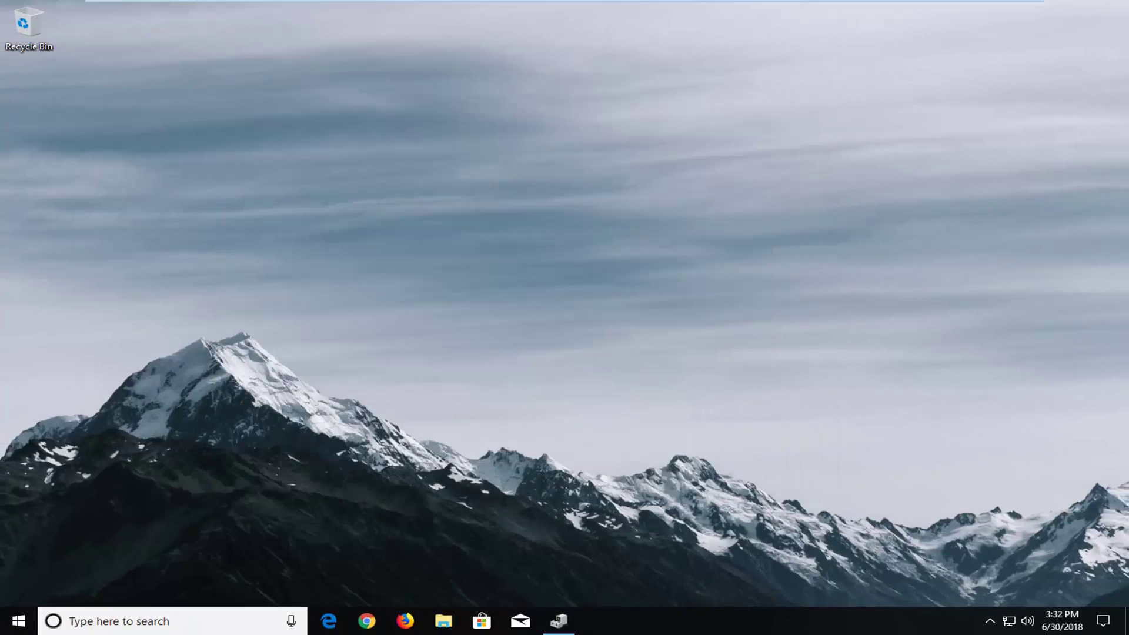
- Add networkservice and localservice to the Administrators group with net localgroup in an elevated Command Prompt, and close the prompt
left_click(18, 621)
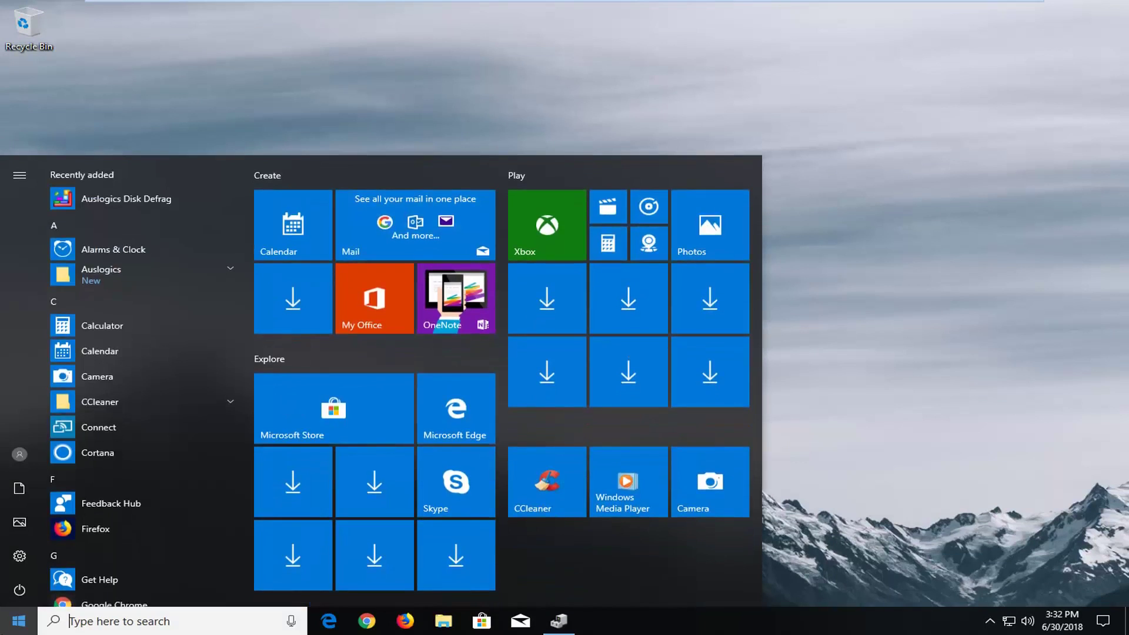
type("cmd")
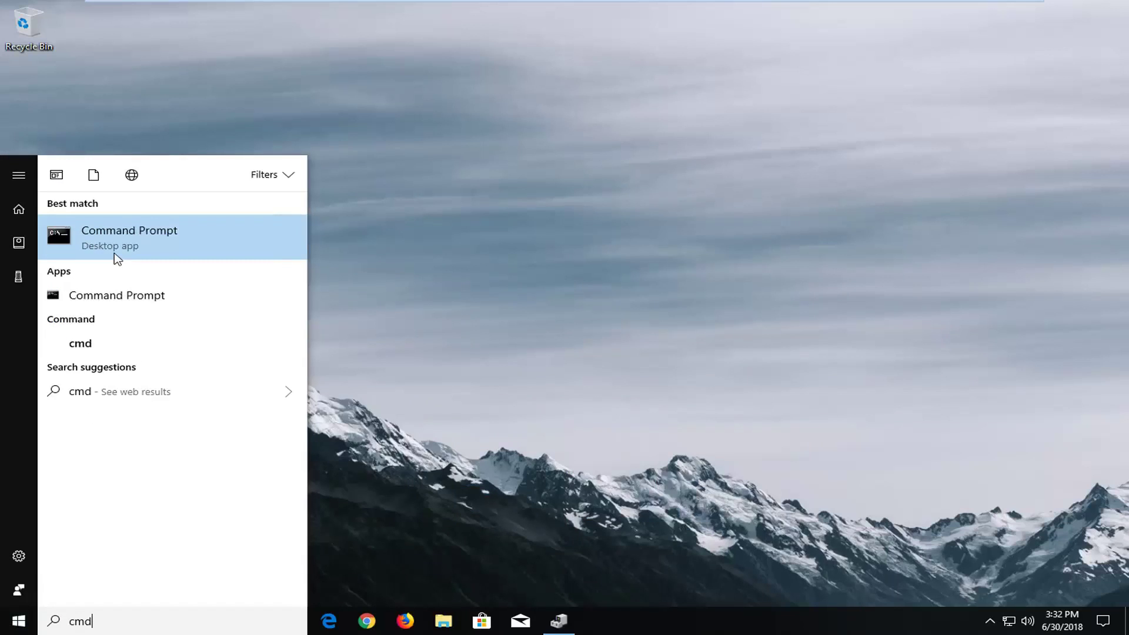
left_click(112, 236)
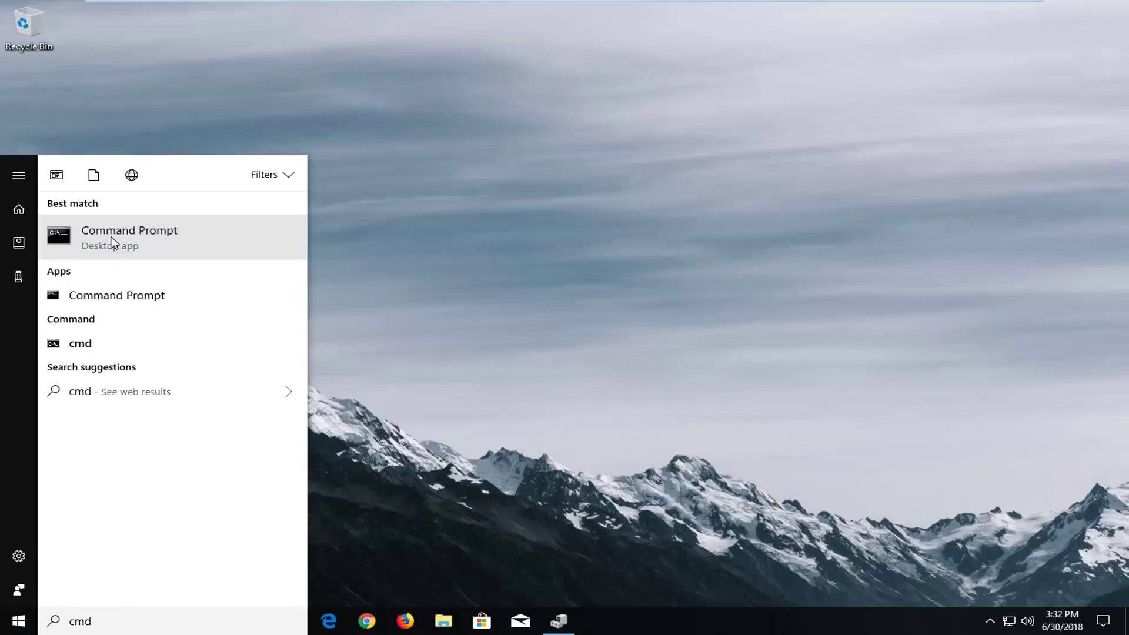
right_click(112, 242)
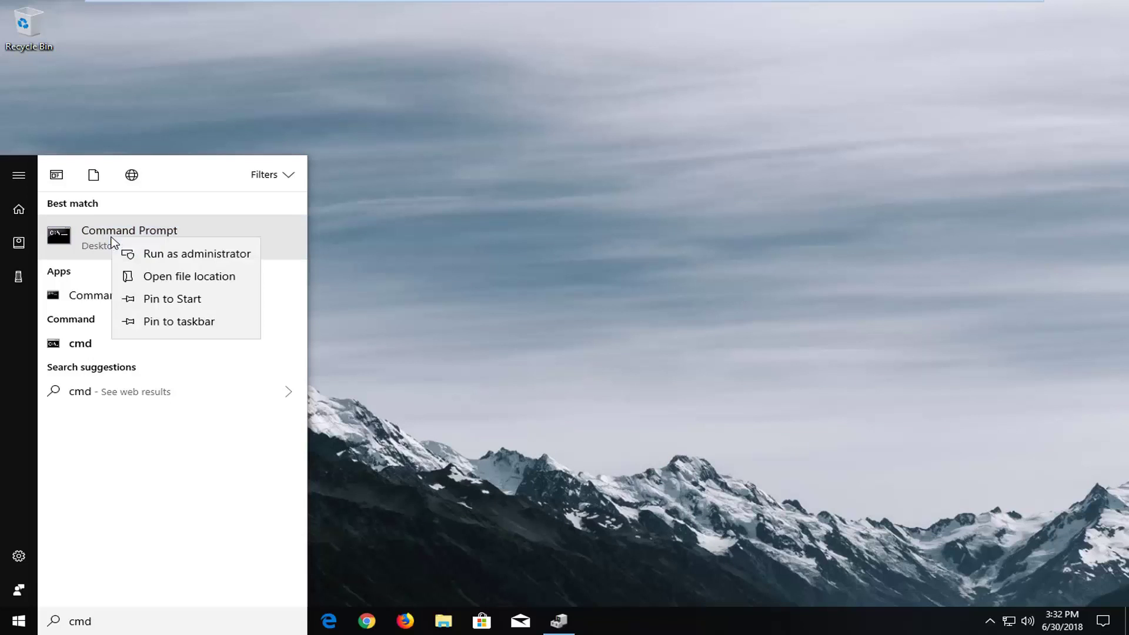
left_click(147, 252)
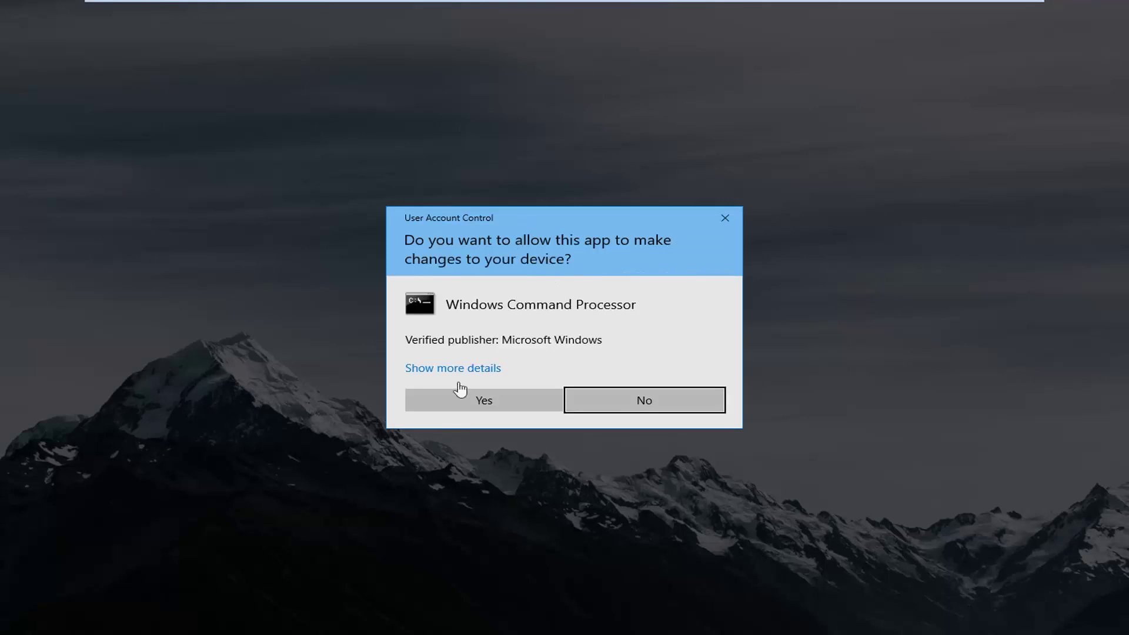
left_click(465, 402)
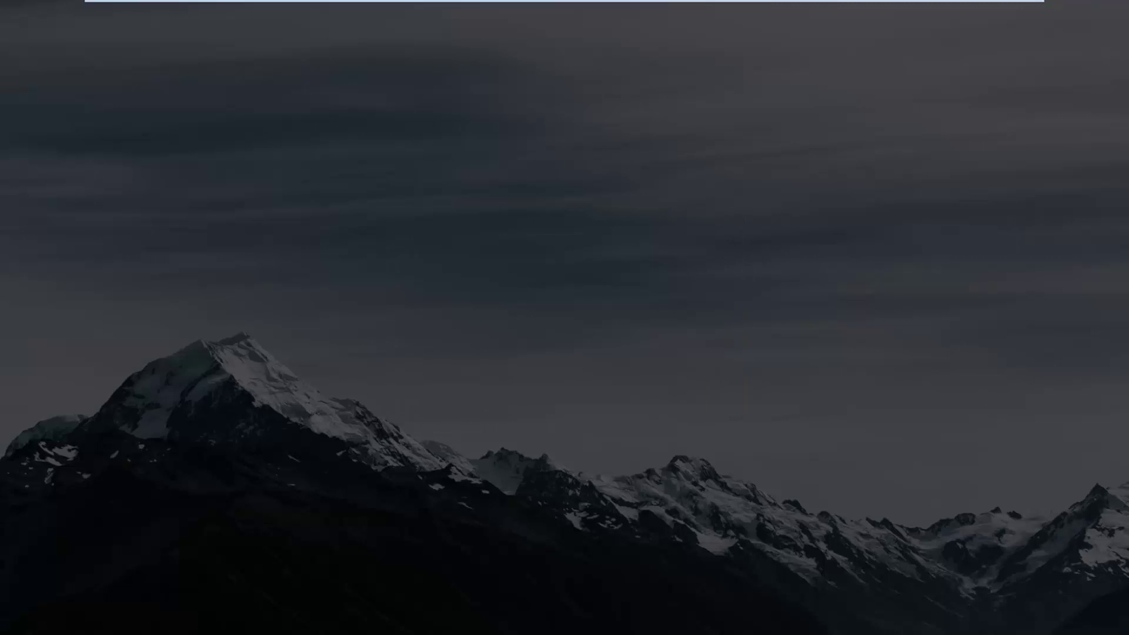
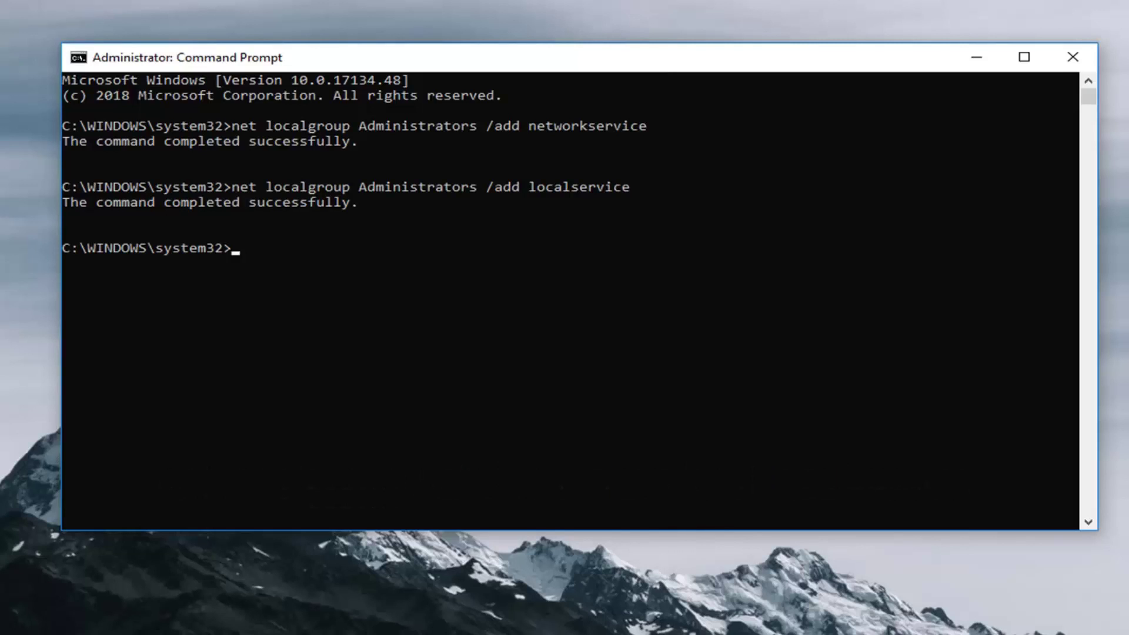
left_click(1073, 57)
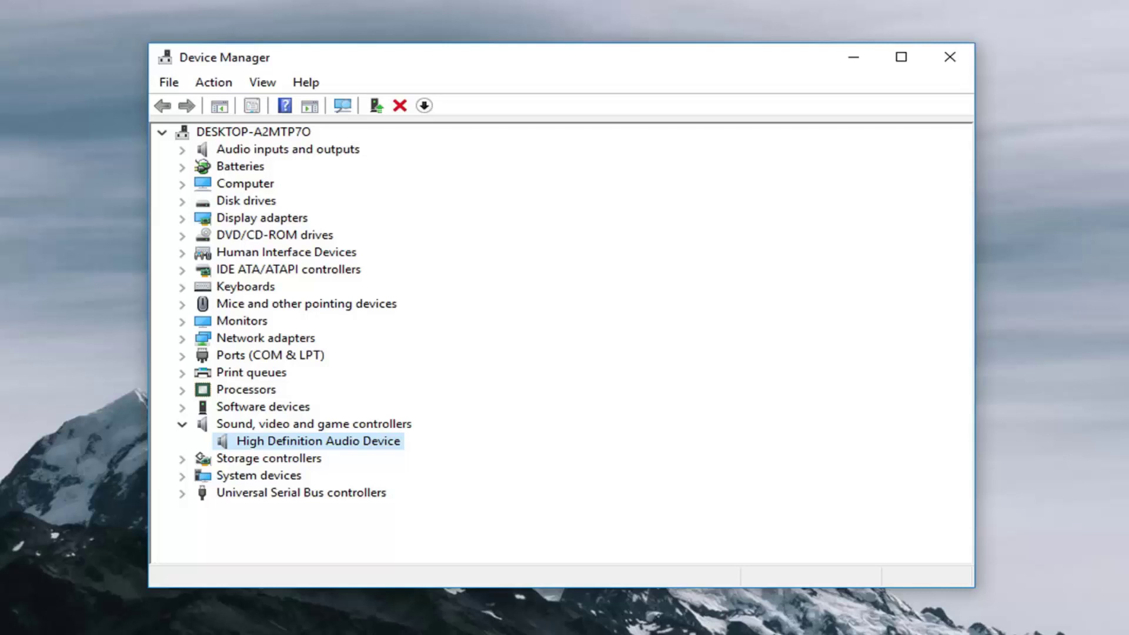
- Review the update, disable and uninstall options for High Definition Audio Device and close Device Manager
right_click(257, 443)
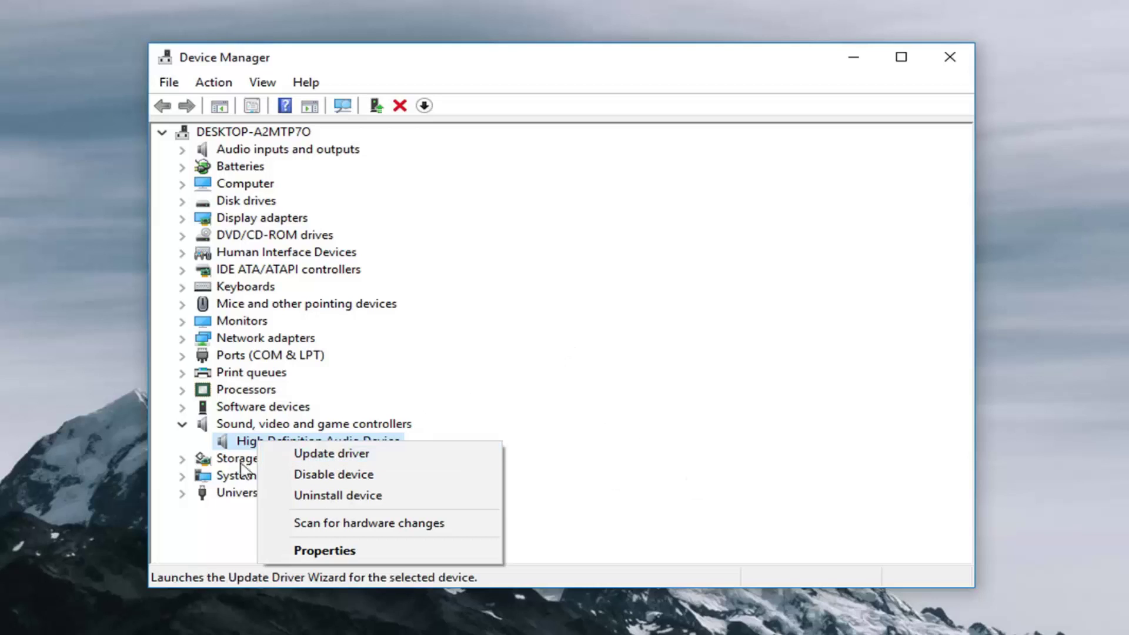
left_click(217, 458)
left_click(238, 445)
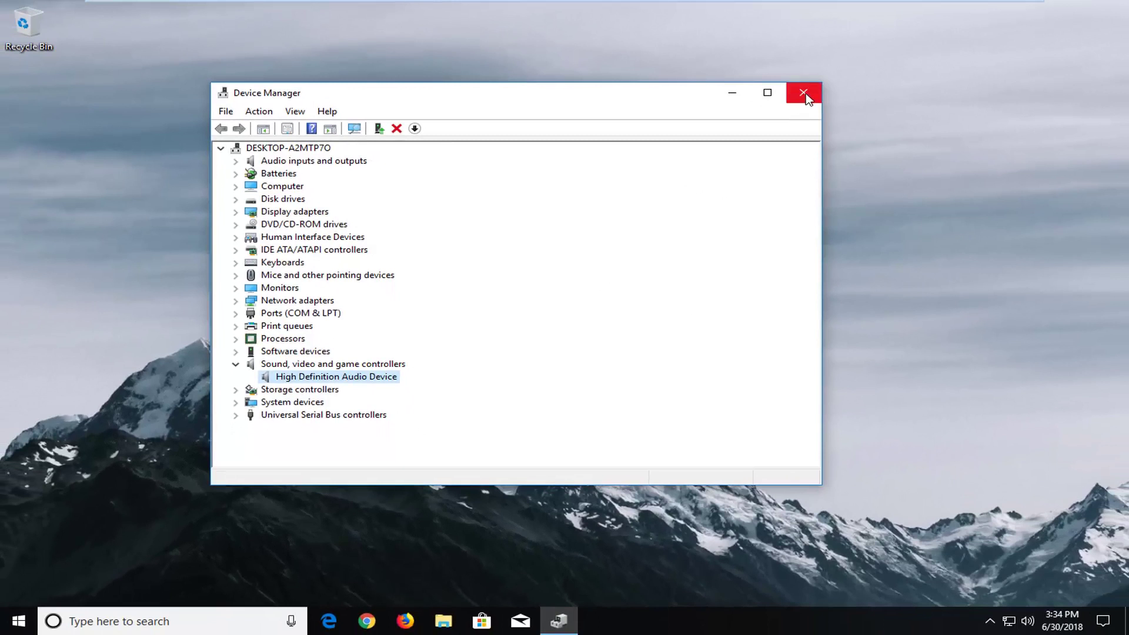
left_click(805, 94)
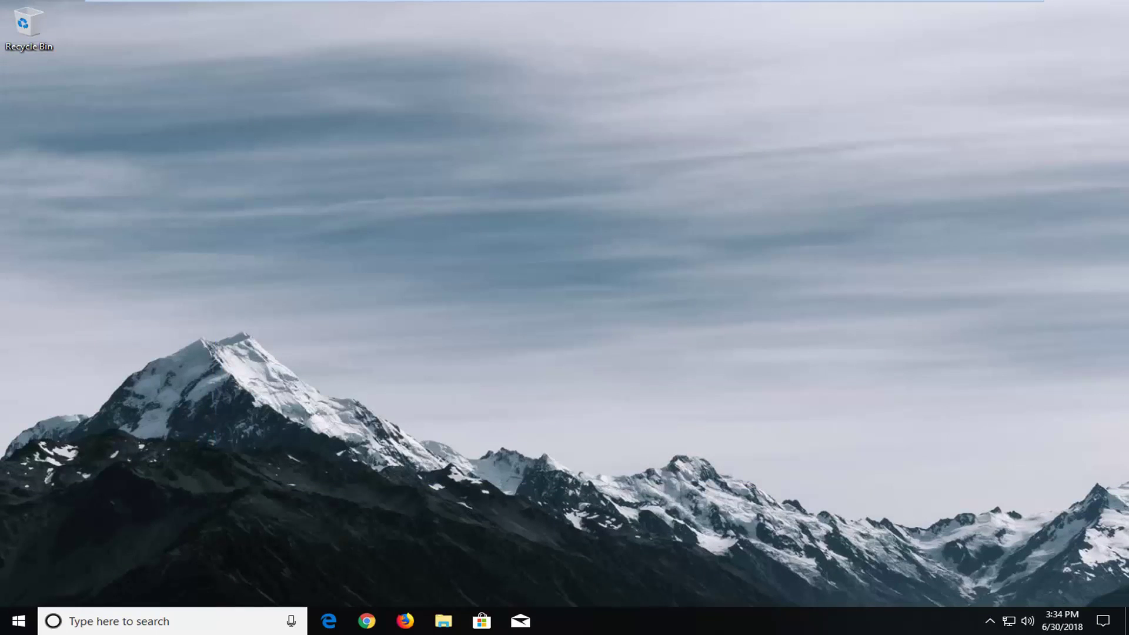